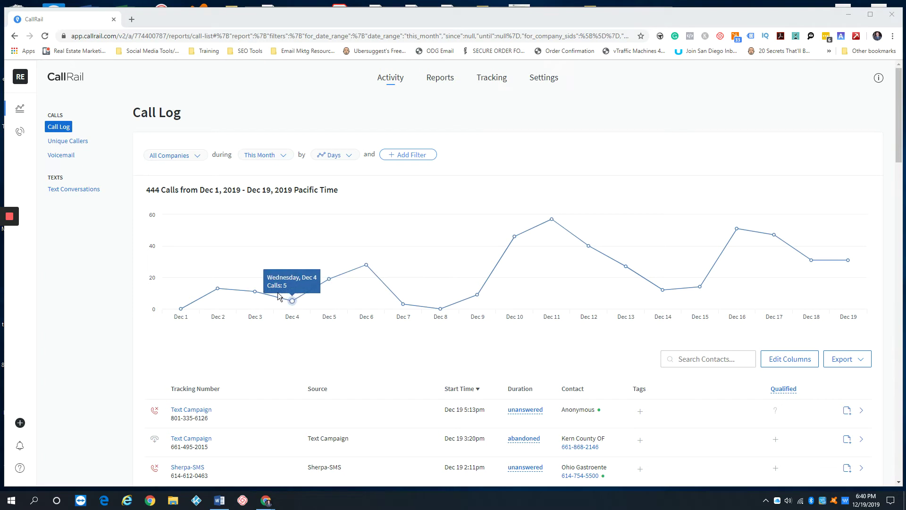
Show the call log for Last Month, for Today and finally for This Year
left_click(273, 156)
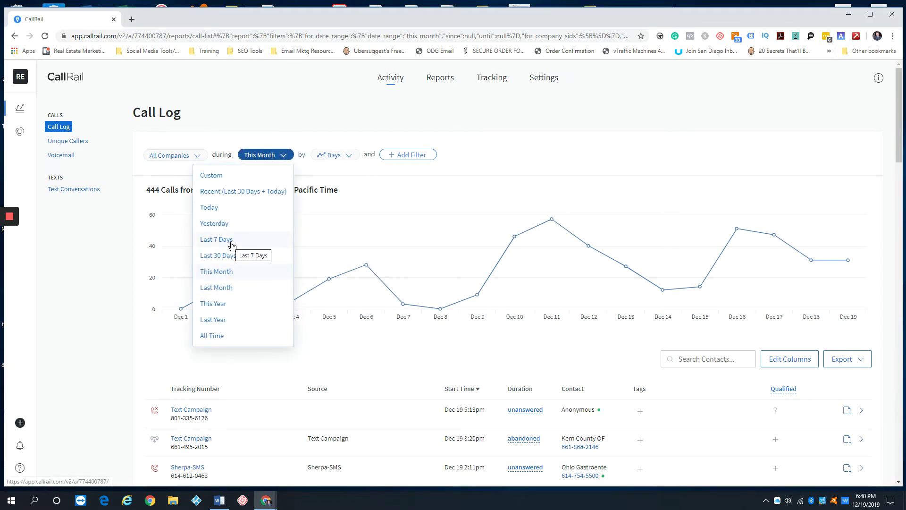
left_click(236, 288)
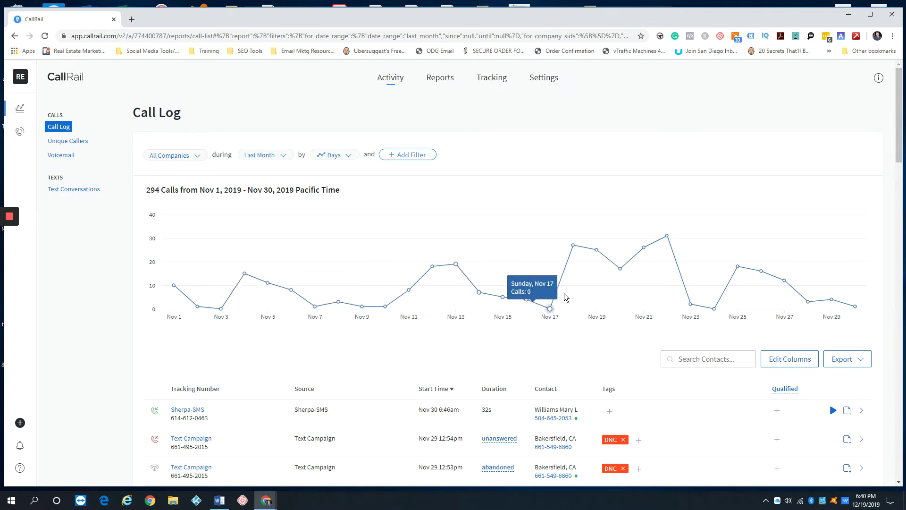
left_click(284, 155)
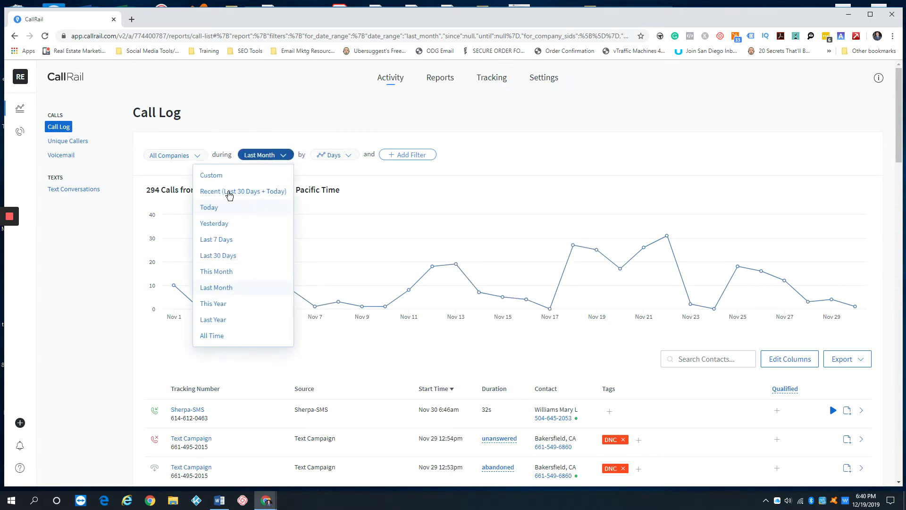
left_click(212, 207)
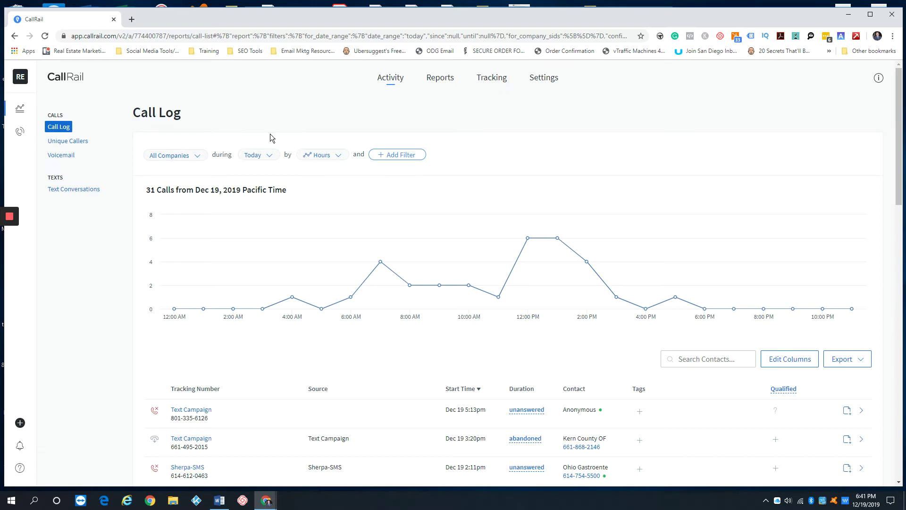
left_click(254, 155)
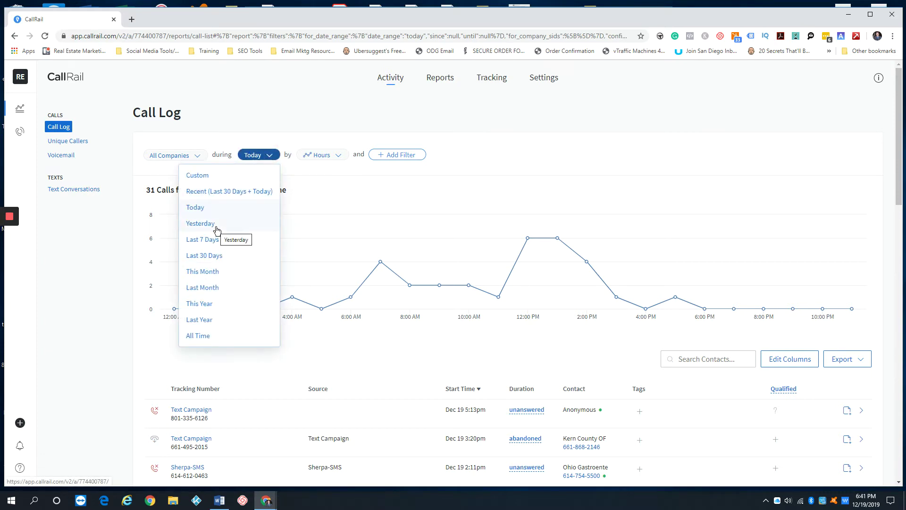
left_click(216, 303)
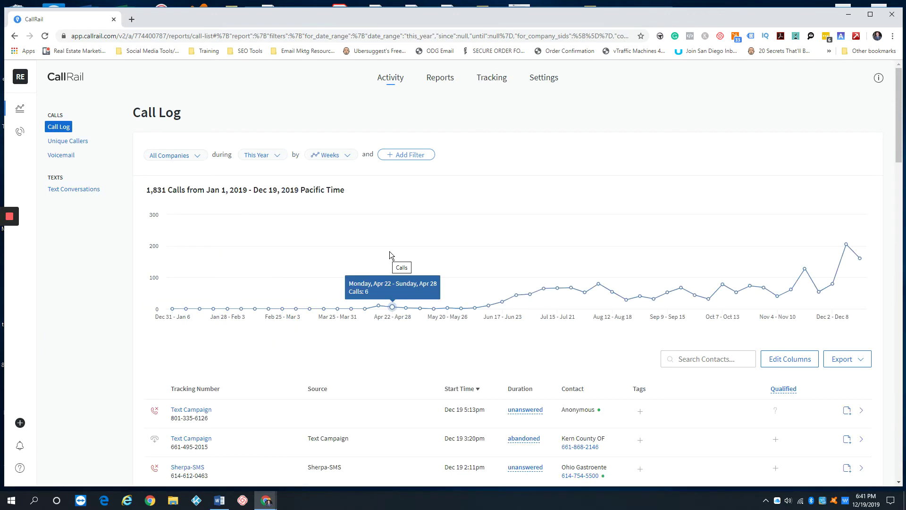
View the companies available in the call log's company filter and close the list without choosing one
left_click(192, 154)
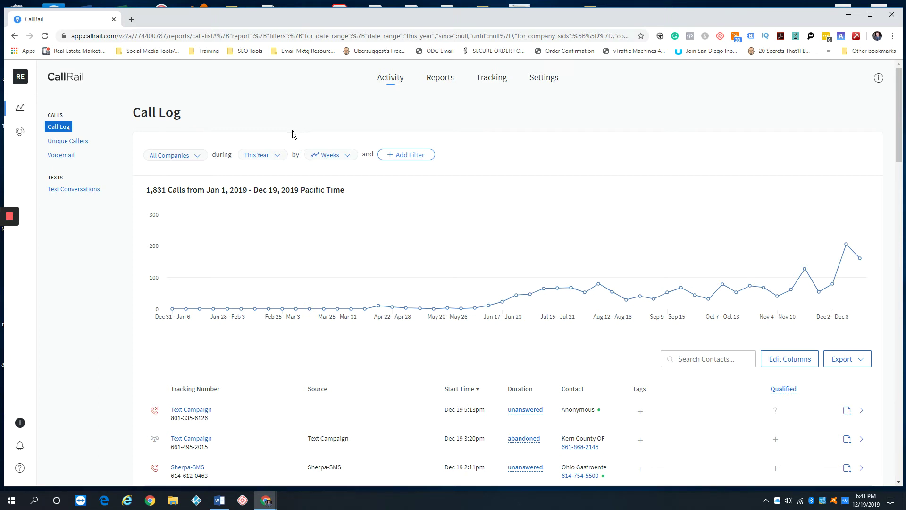
left_click(195, 155)
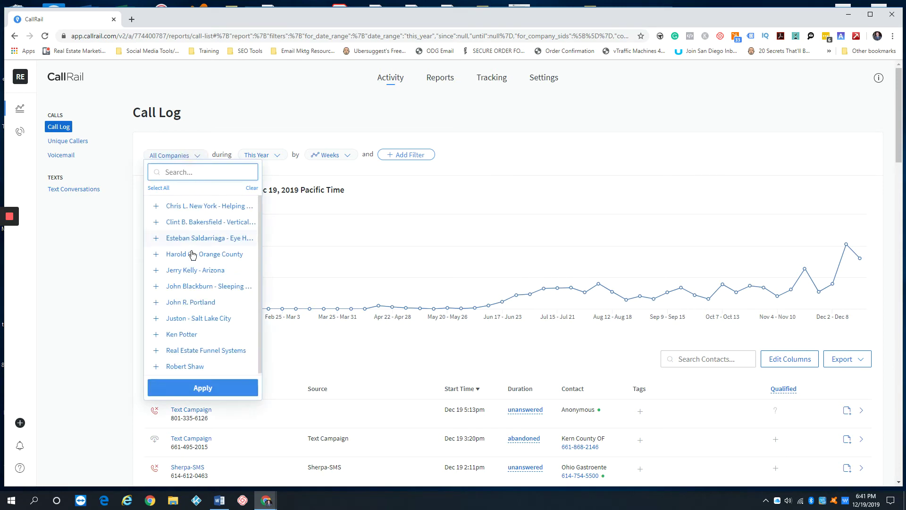
left_click(420, 179)
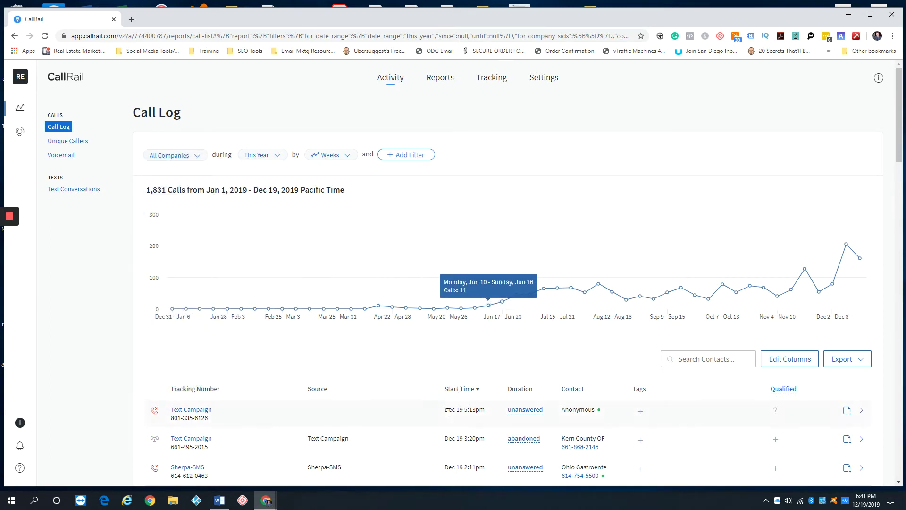
View the tags available for the newest call in the call log and close the list without assigning one
left_click(58, 126)
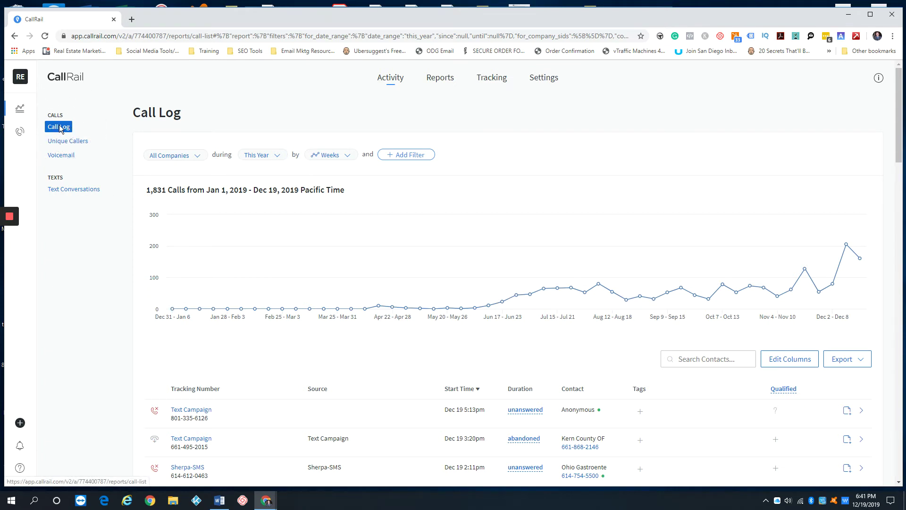
scroll(228, 332, "down", 2)
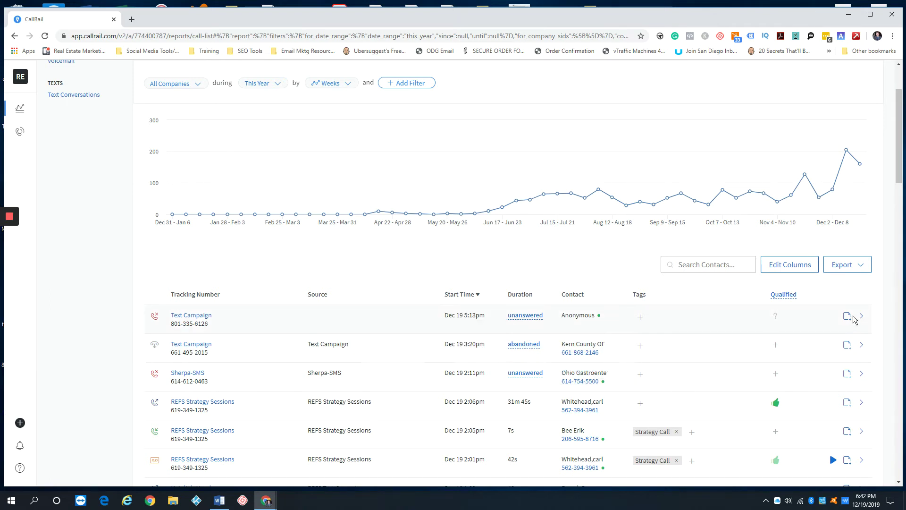
left_click(640, 318)
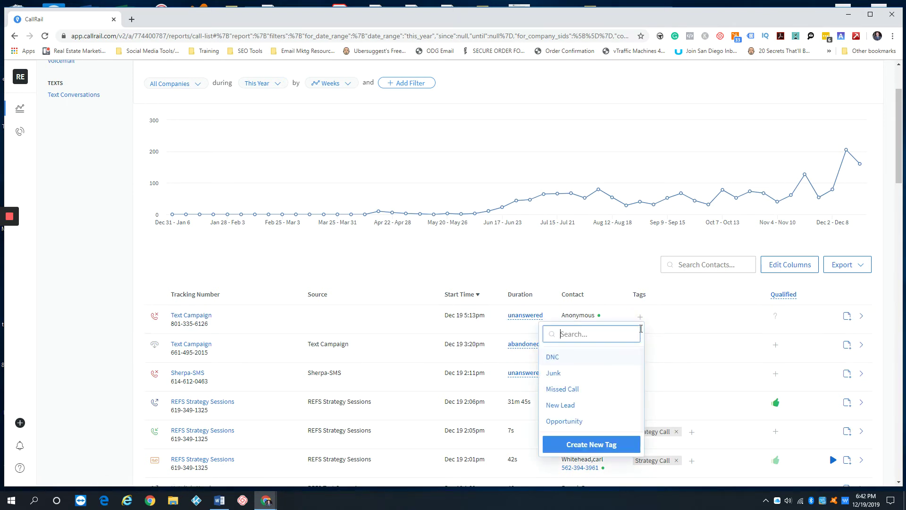
left_click(591, 256)
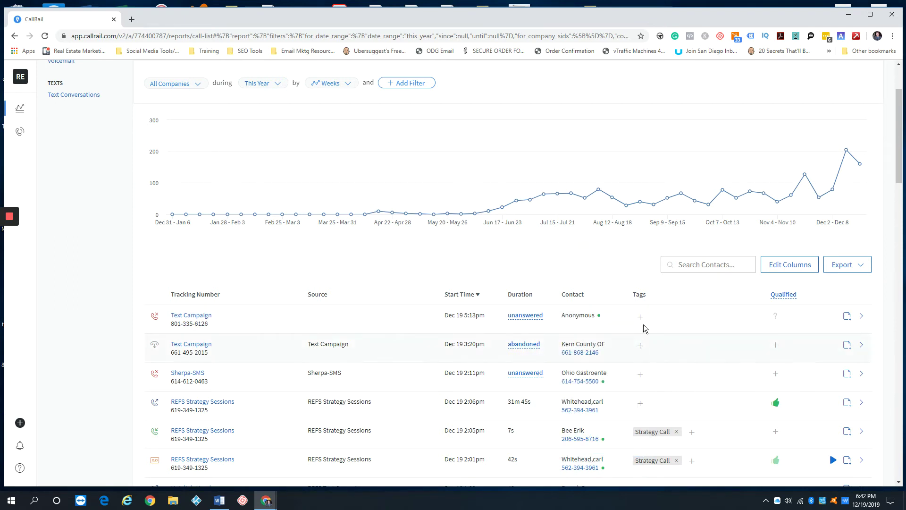
Check the qualification score of the anonymous Dec 19 5:13pm call and open the call's timeline
scroll(643, 324, "down", 1)
scroll(641, 324, "up", 3)
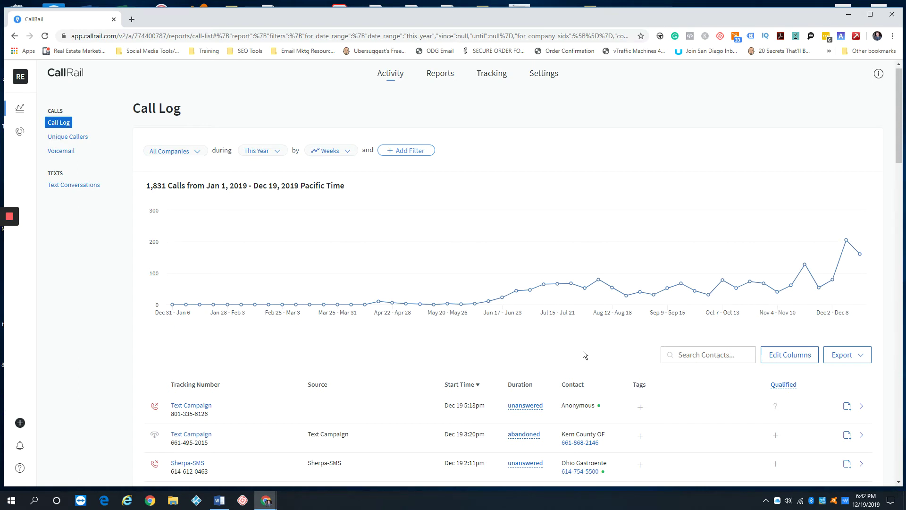
mouse_move(777, 408)
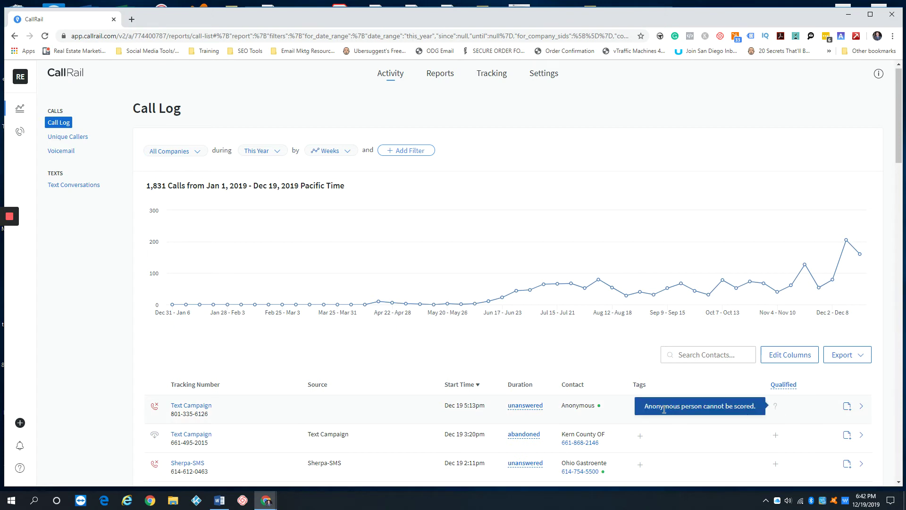
left_click(861, 409)
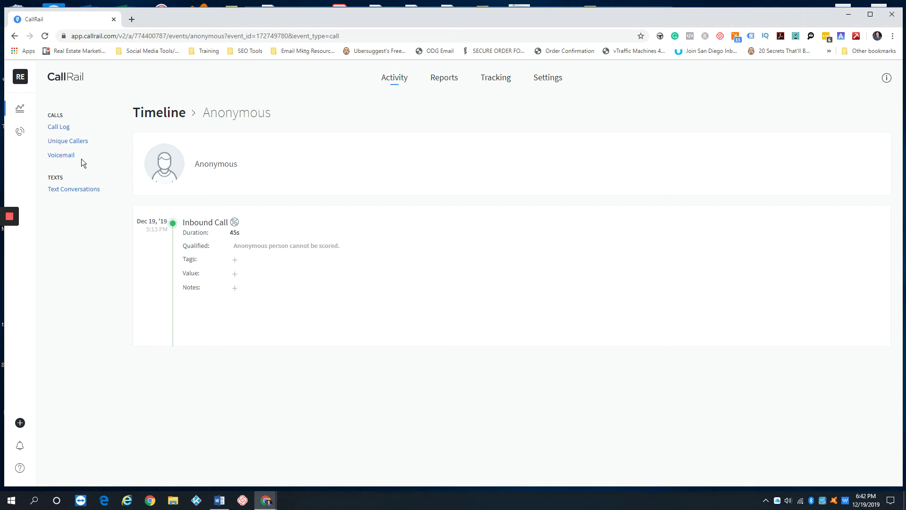
Open the Unique Callers report and look over its graph and contact list
left_click(70, 141)
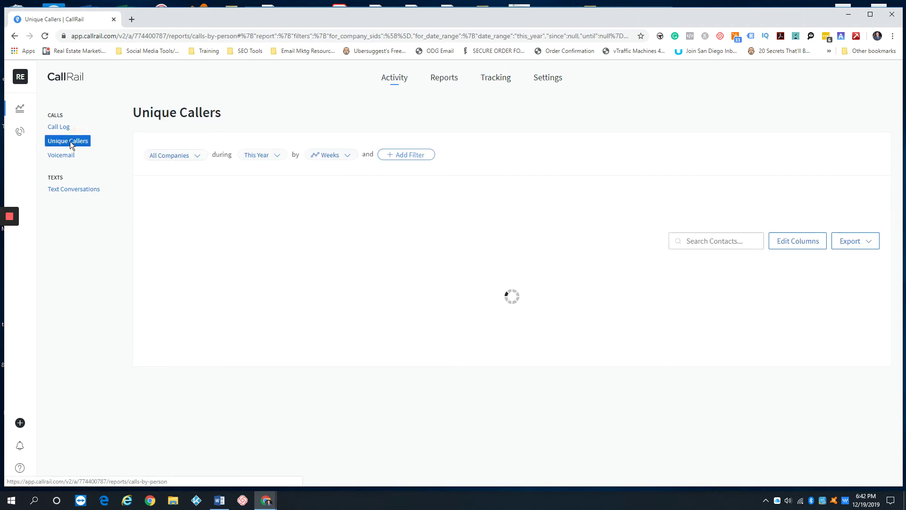
scroll(115, 248, "down", 1)
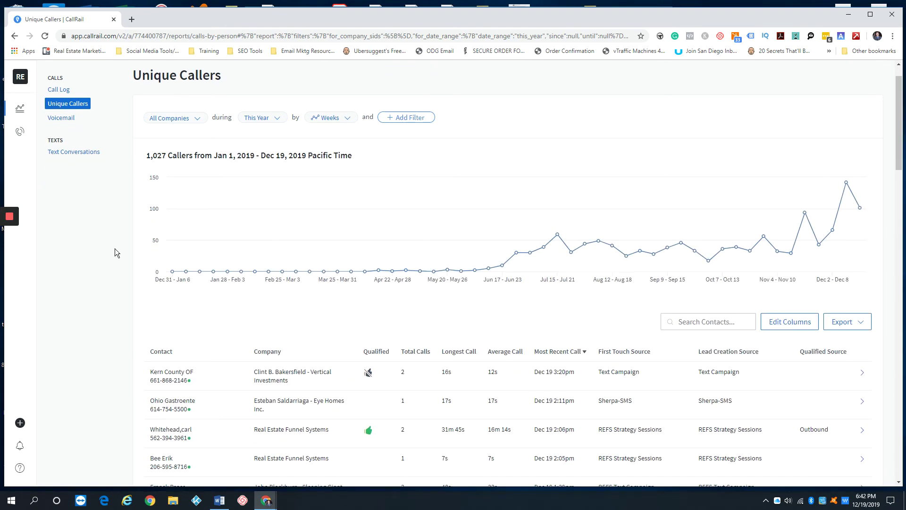
scroll(115, 249, "down", 1)
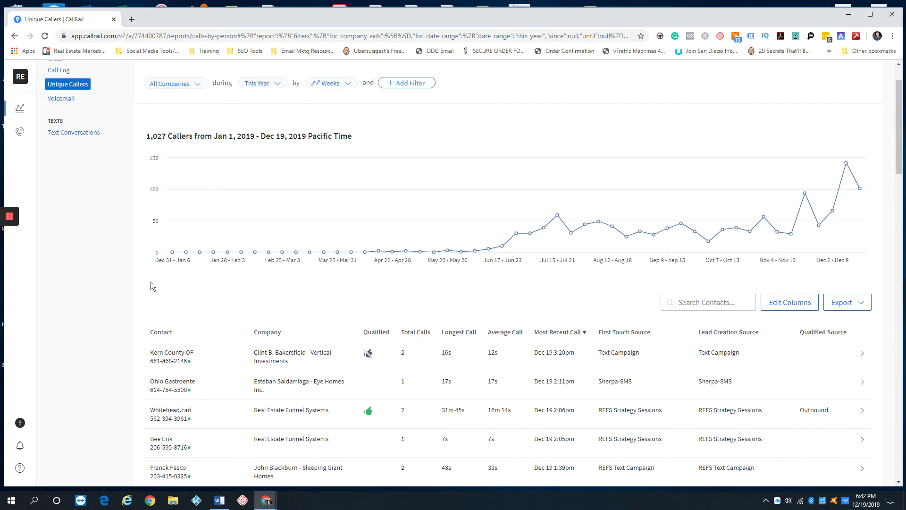
scroll(292, 288, "up", 2)
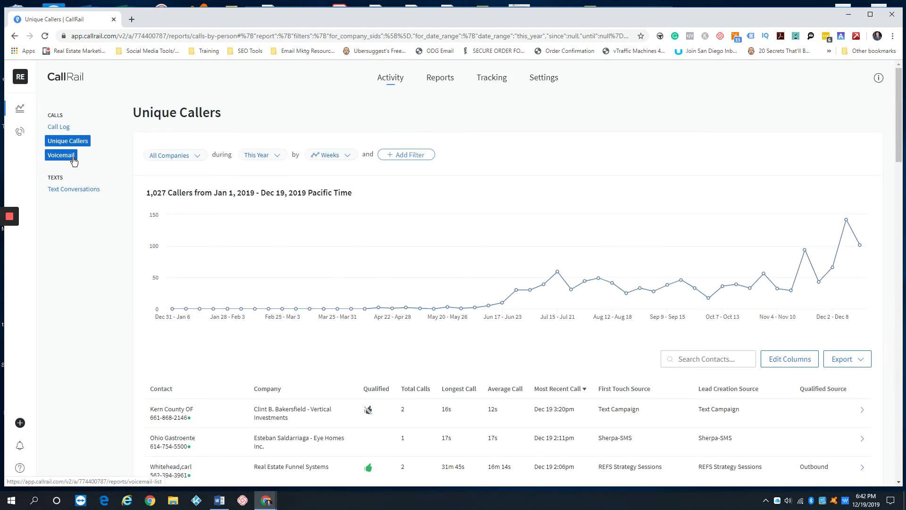
Limit the voicemail report to Yesterday, and open the Dec 18 12:28pm voicemail's recording and close it again
left_click(67, 157)
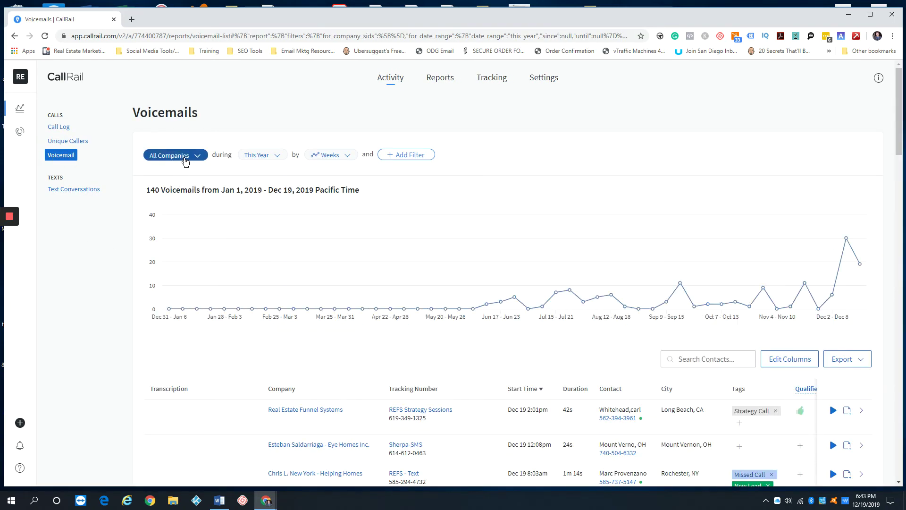
left_click(261, 155)
left_click(221, 228)
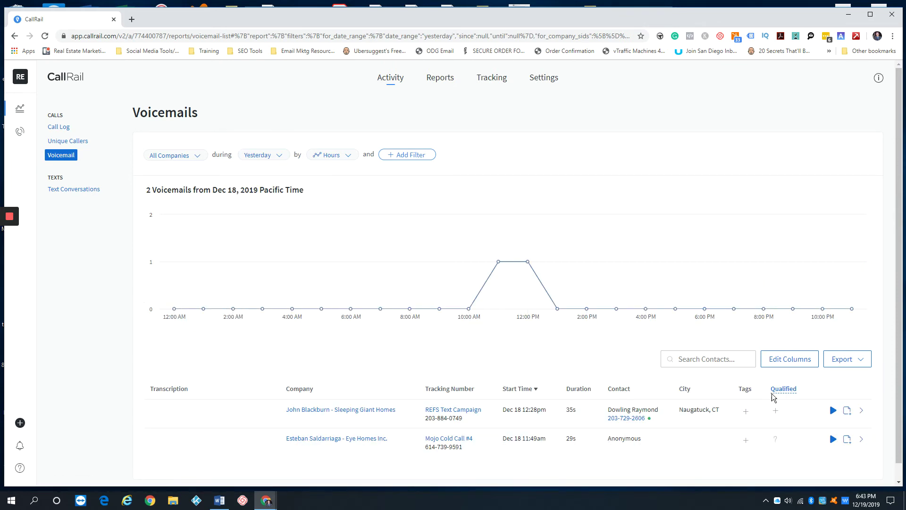
left_click(832, 409)
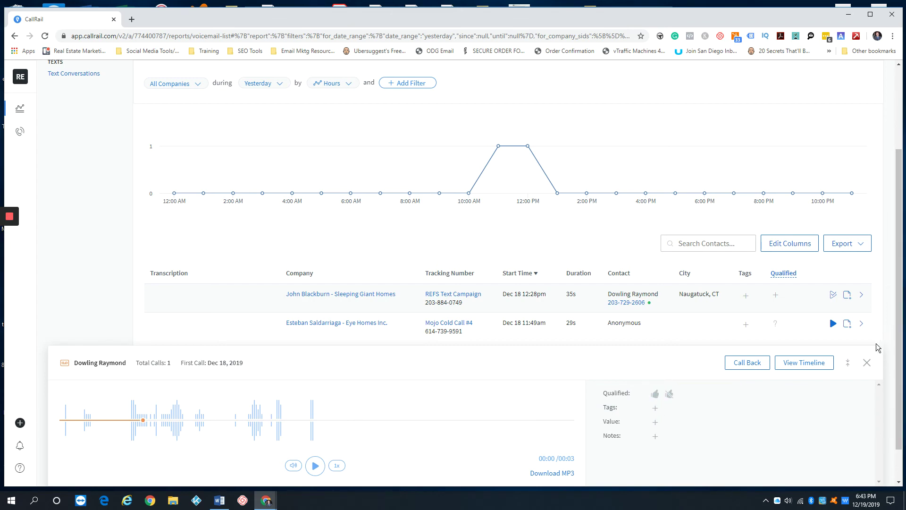
left_click(867, 363)
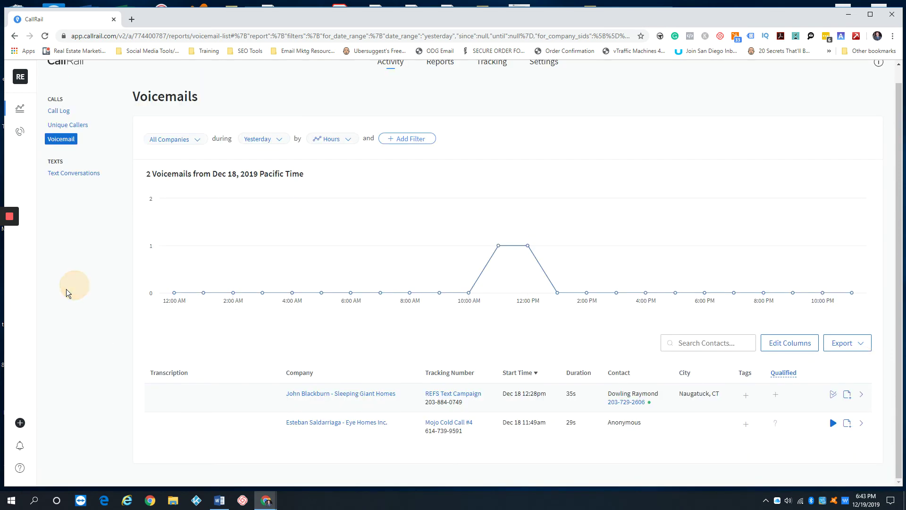
Open the Text Conversations report and look through the listed conversations
left_click(61, 174)
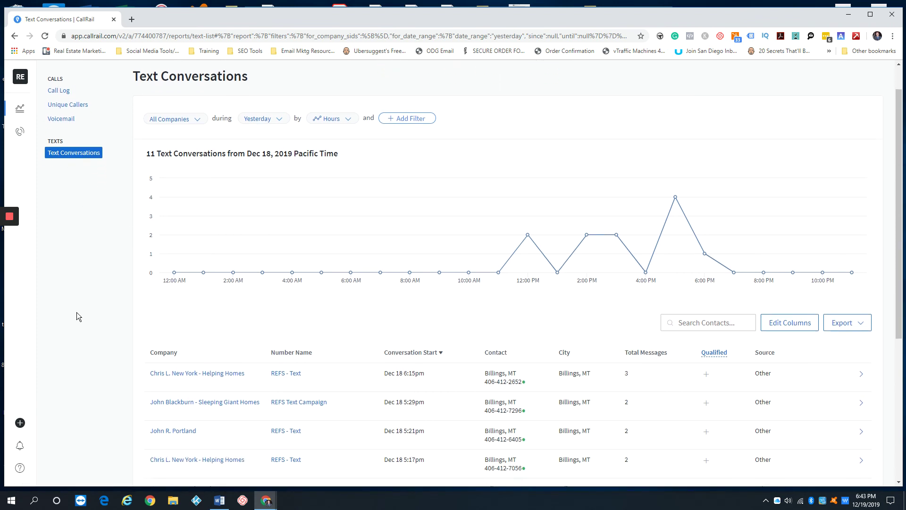
scroll(80, 312, "down", 2)
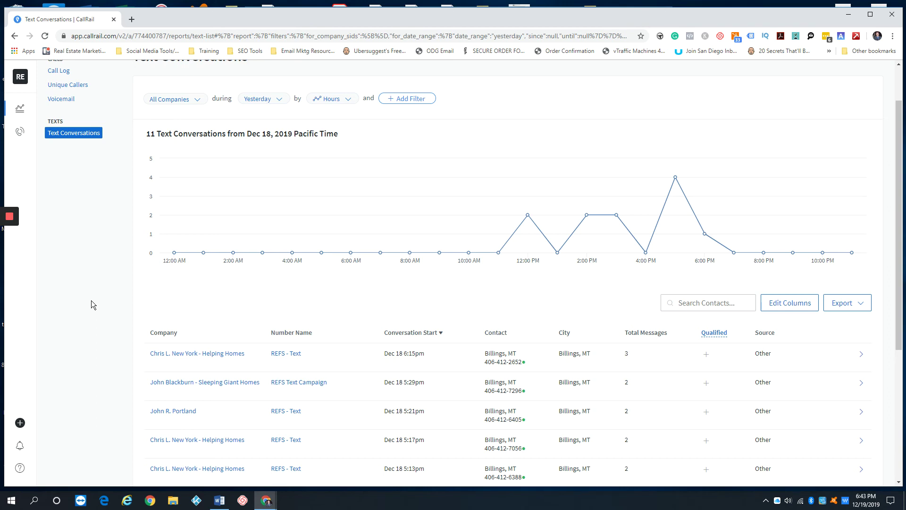
scroll(94, 301, "up", 2)
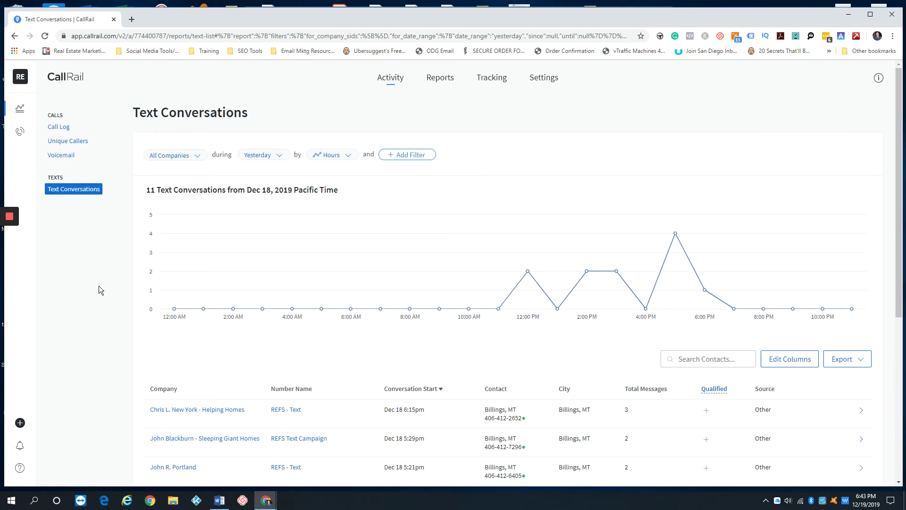
Return to the call log and view its time-interval and additional filter options without applying any
left_click(61, 127)
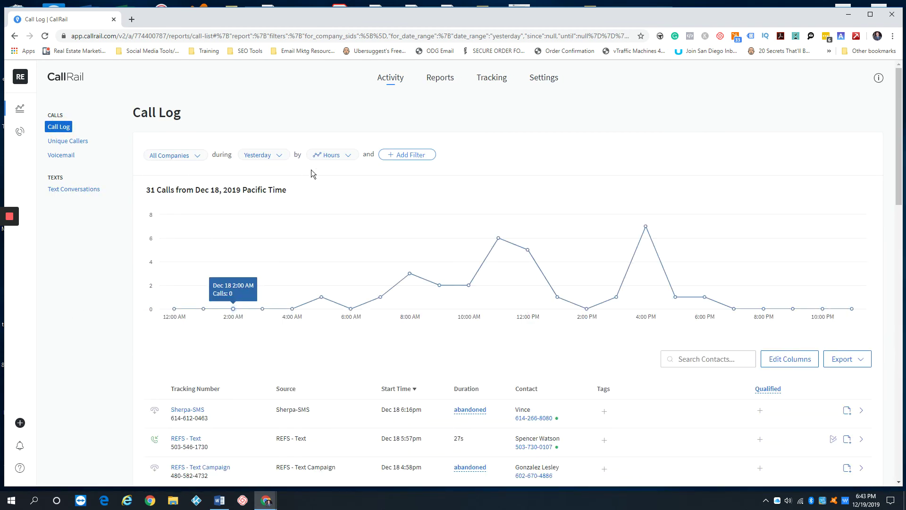
left_click(331, 152)
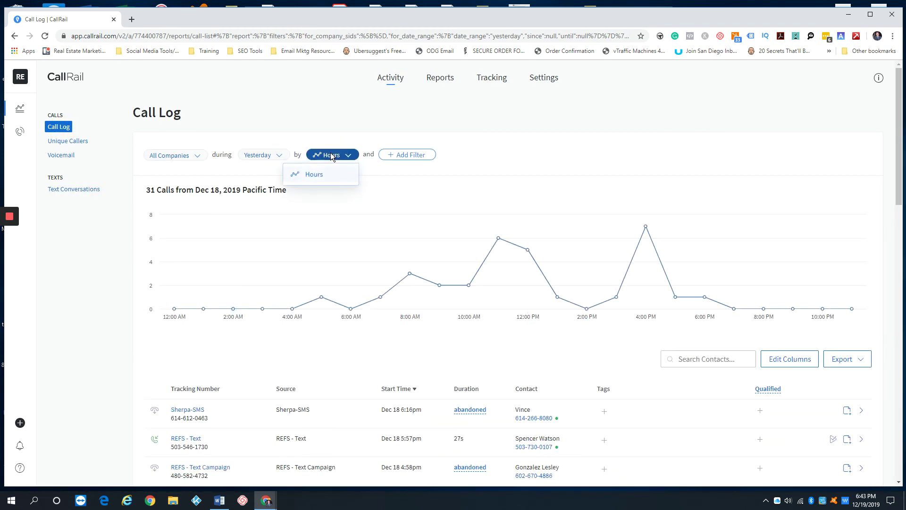
left_click(405, 154)
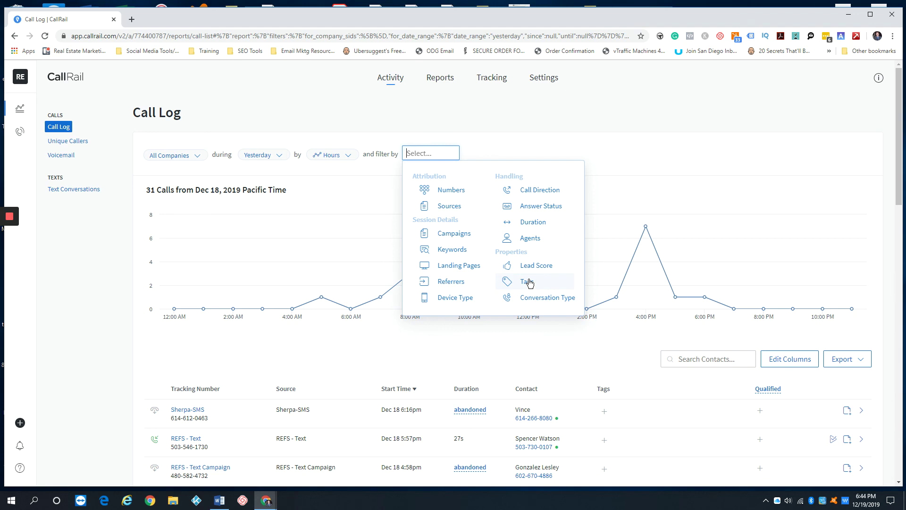
left_click(610, 142)
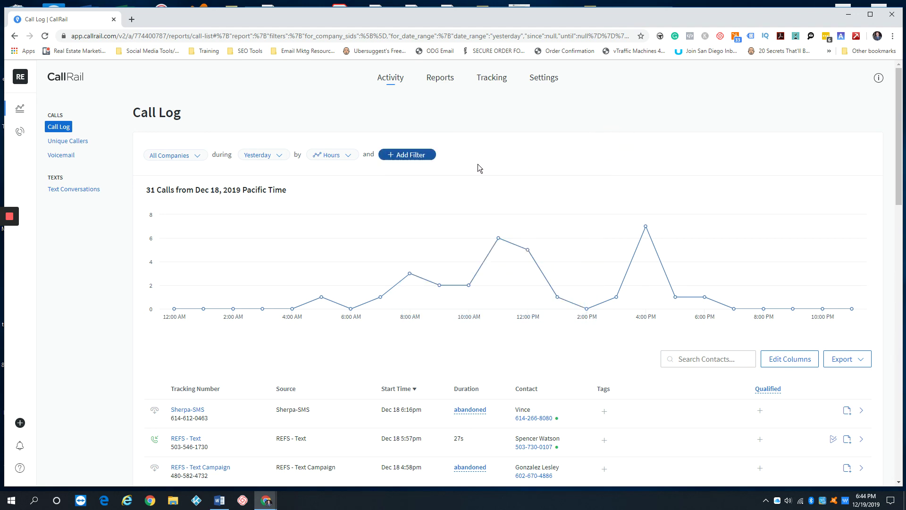